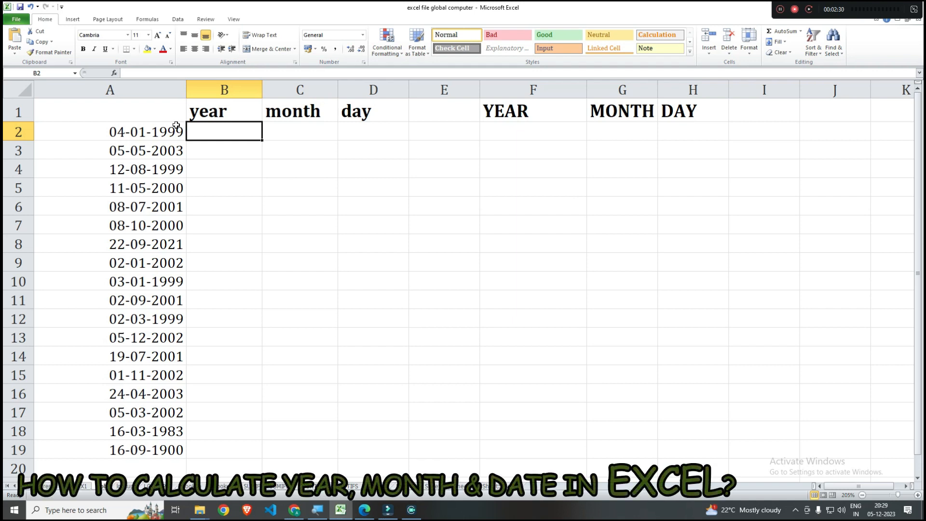
# - Enter =TODAY() in cell A20, directly below the last date in column A
pyautogui.scroll(-4, 155, 180)
pyautogui.click(146, 246)
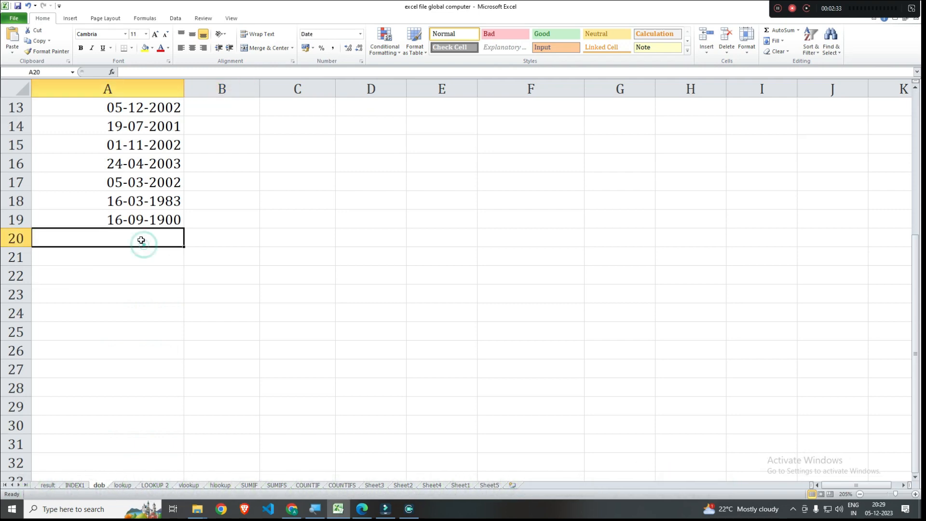
pyautogui.write('=toda')
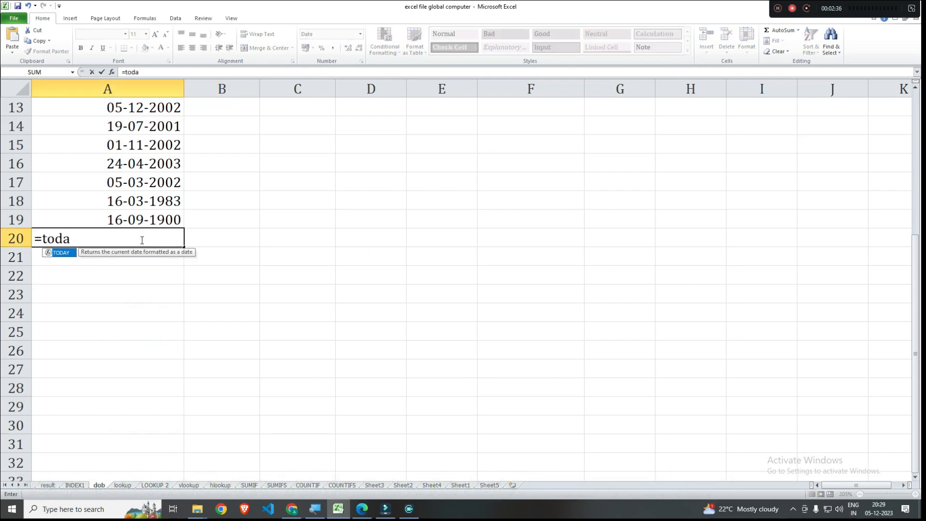
pyautogui.press('Tab')
pyautogui.write(')')
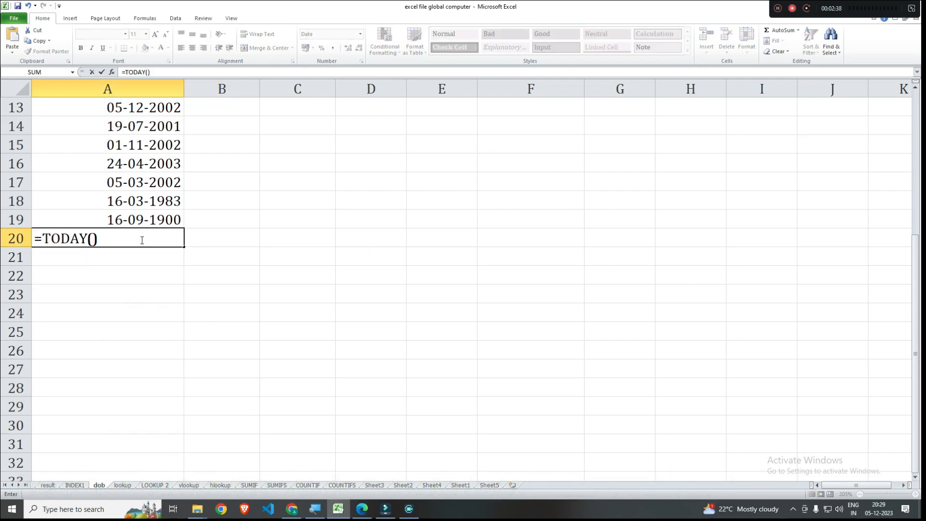
pyautogui.press('Return')
pyautogui.click(137, 235)
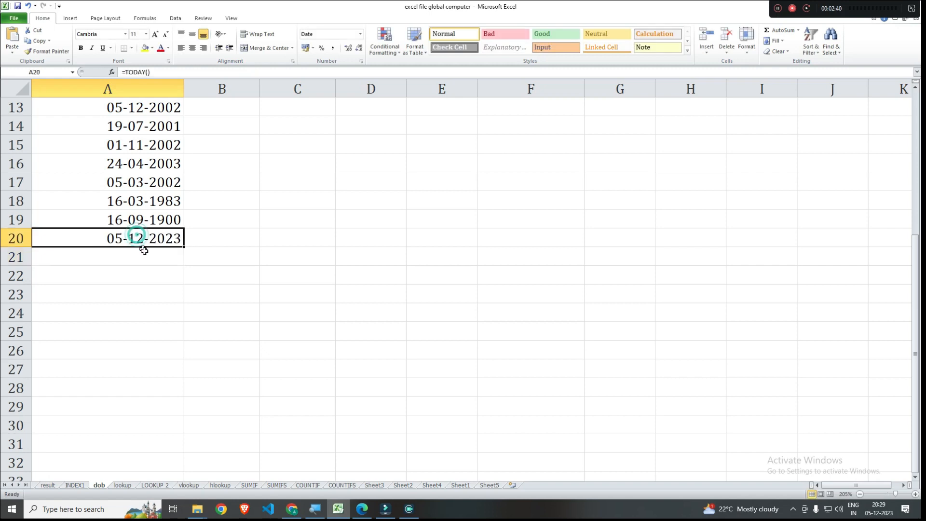
pyautogui.click(213, 236)
pyautogui.click(295, 241)
pyautogui.click(374, 240)
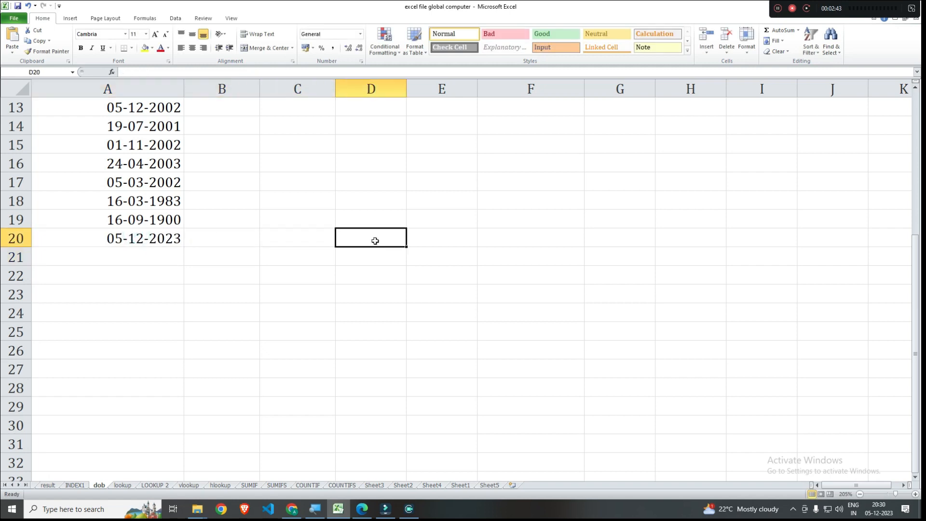
pyautogui.click(156, 244)
pyautogui.click(224, 244)
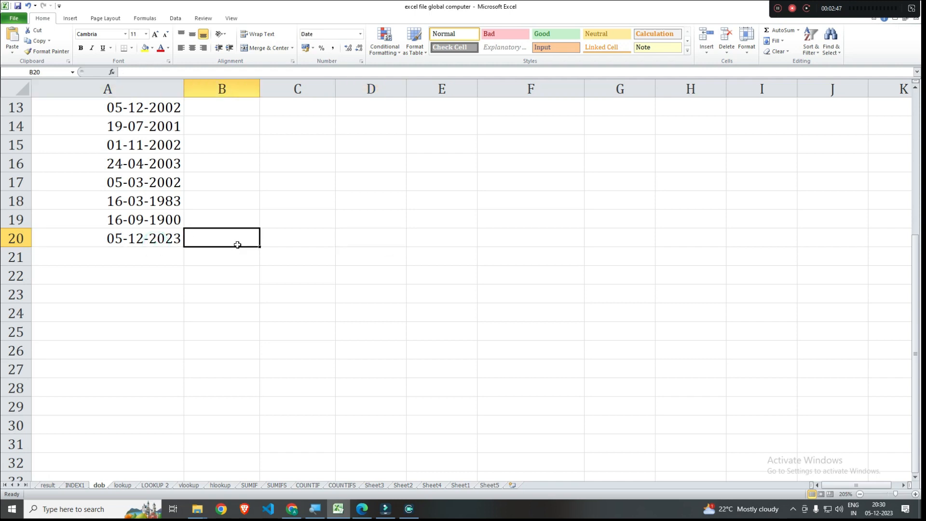
pyautogui.click(280, 240)
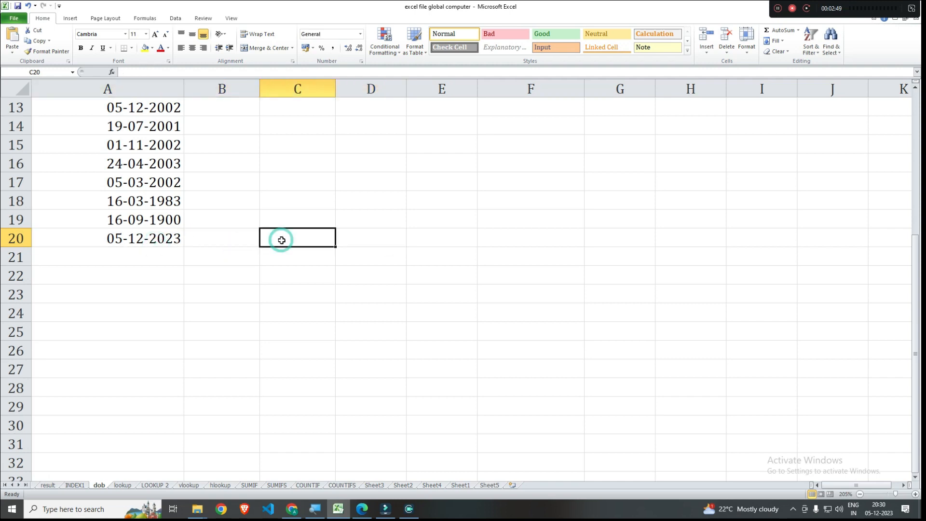
pyautogui.click(362, 242)
pyautogui.scroll(4, 362, 243)
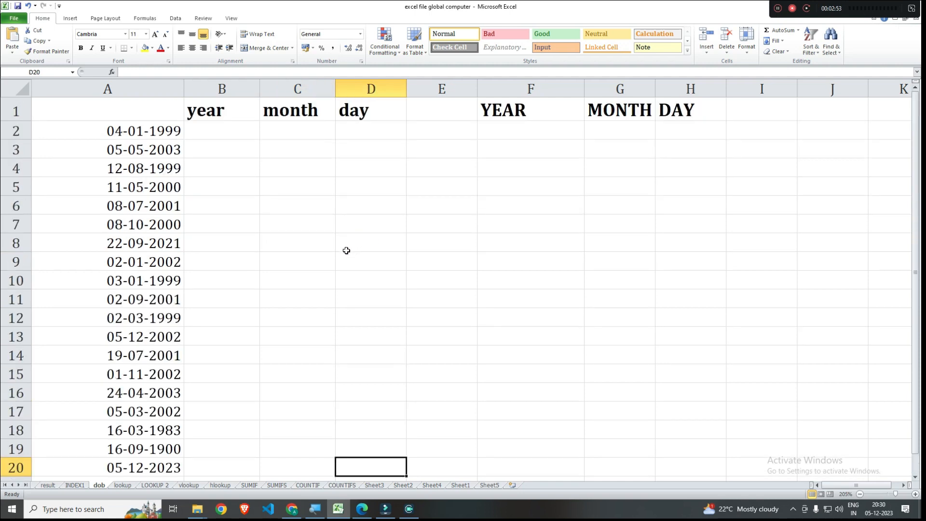
pyautogui.click(221, 130)
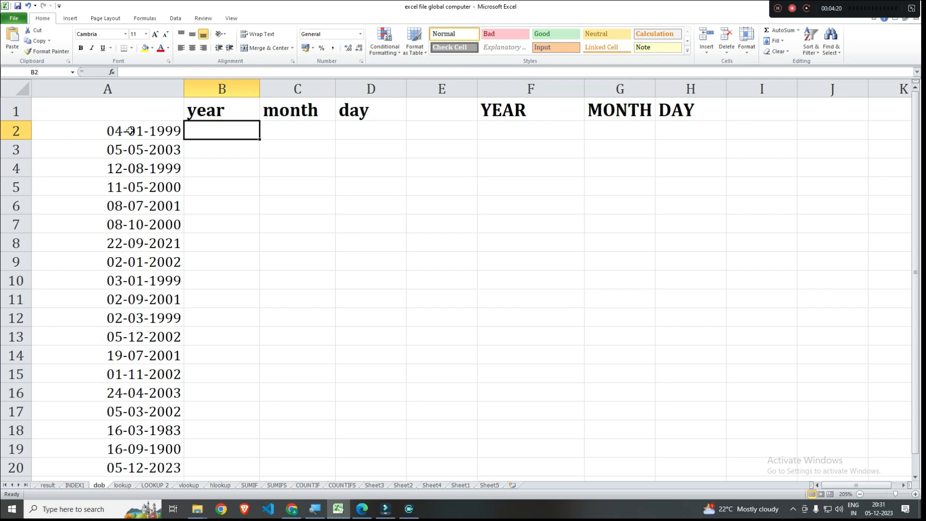
pyautogui.click(129, 131)
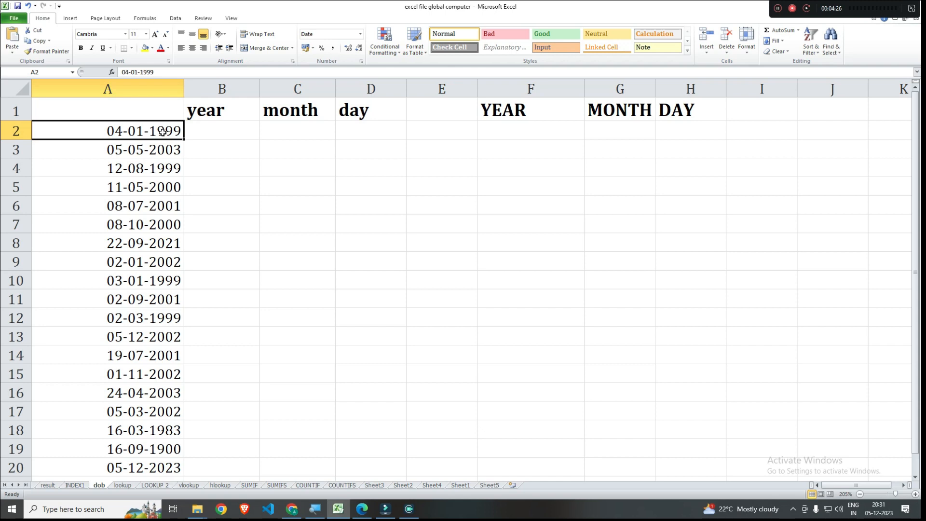
pyautogui.click(212, 135)
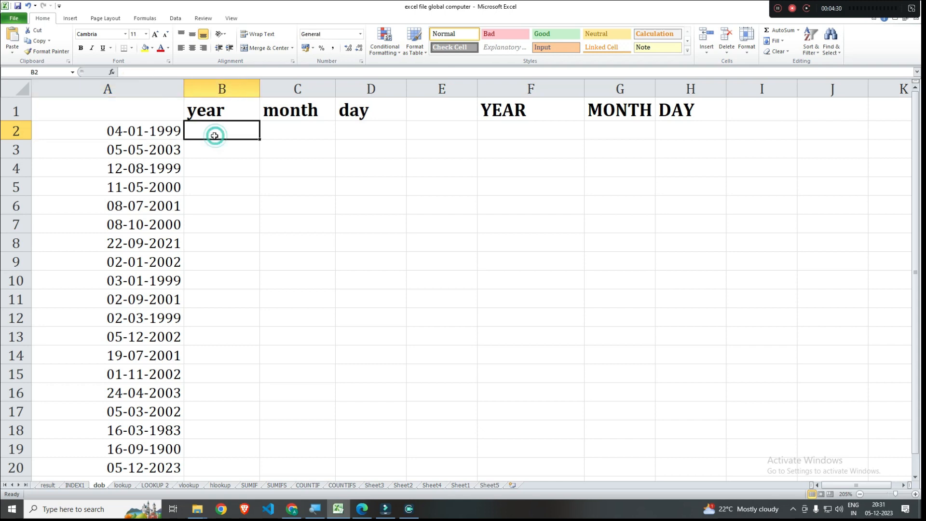
pyautogui.click(165, 130)
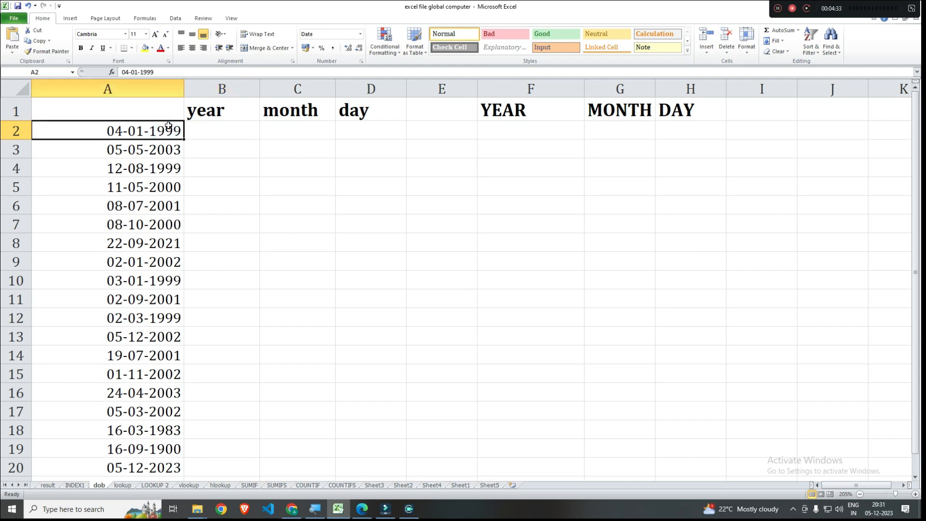
pyautogui.click(220, 134)
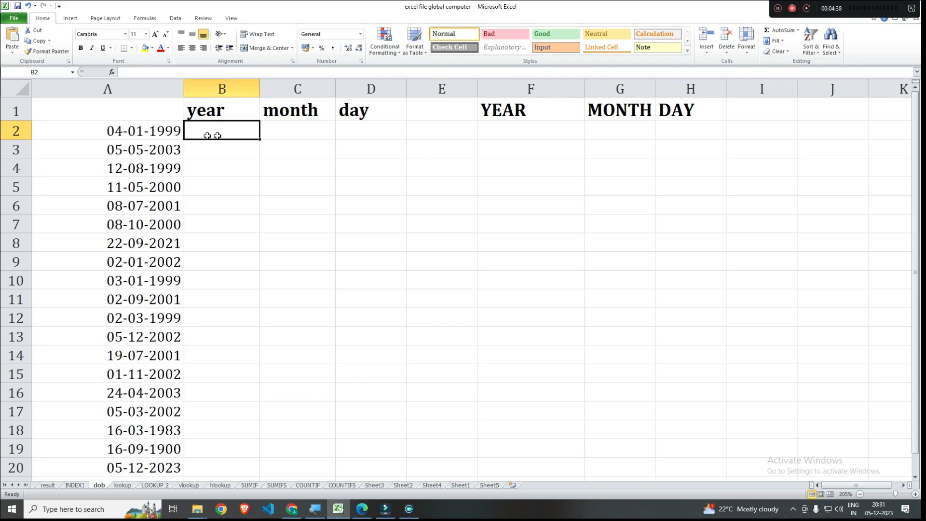
pyautogui.click(159, 133)
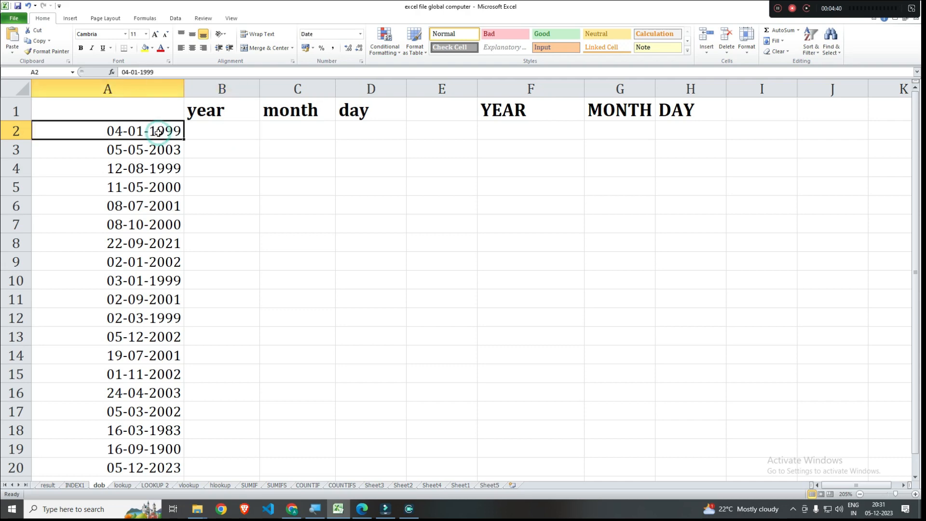
# - Enter =DATEDIF(A2,TODAY(),"y") in cell B2 to calculate the completed years since the date in A2
pyautogui.click(199, 131)
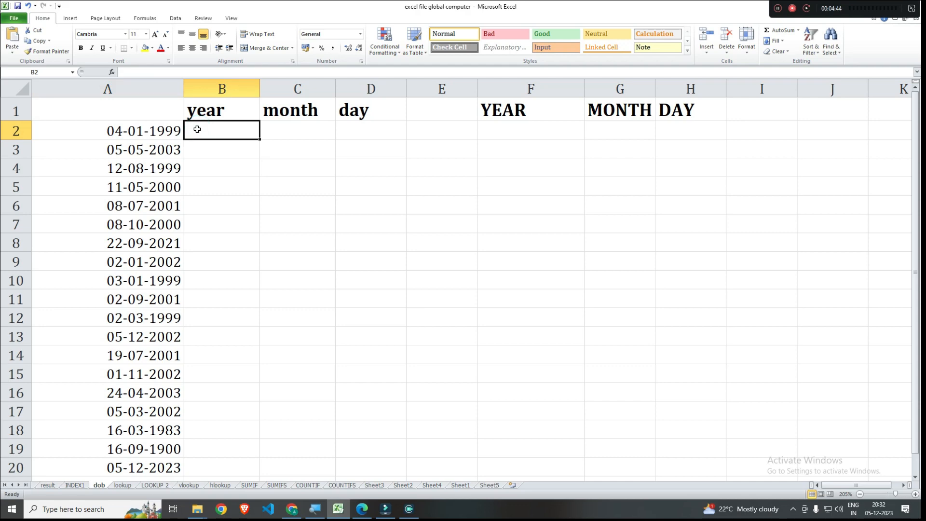
pyautogui.write('=')
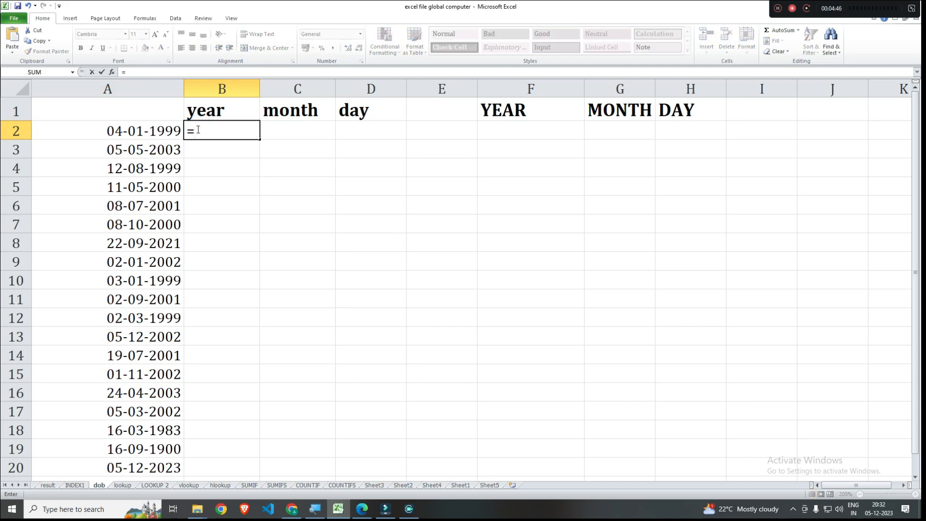
pyautogui.write('da')
pyautogui.press('BackSpace')
pyautogui.write('datedif(')
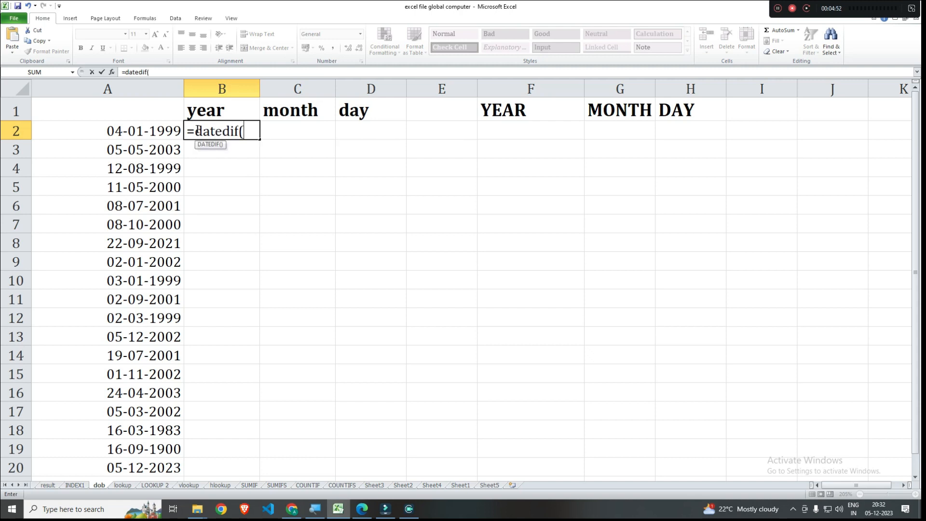
pyautogui.click(127, 127)
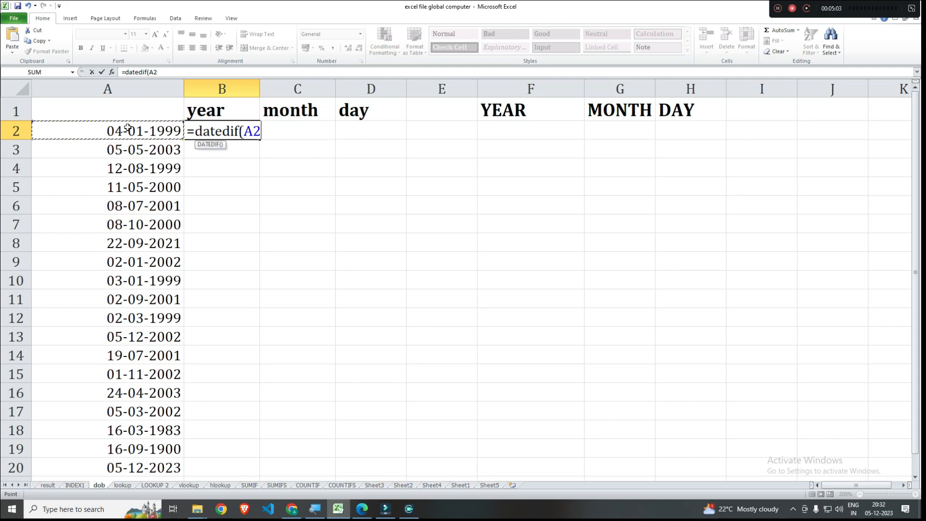
pyautogui.write(',toda')
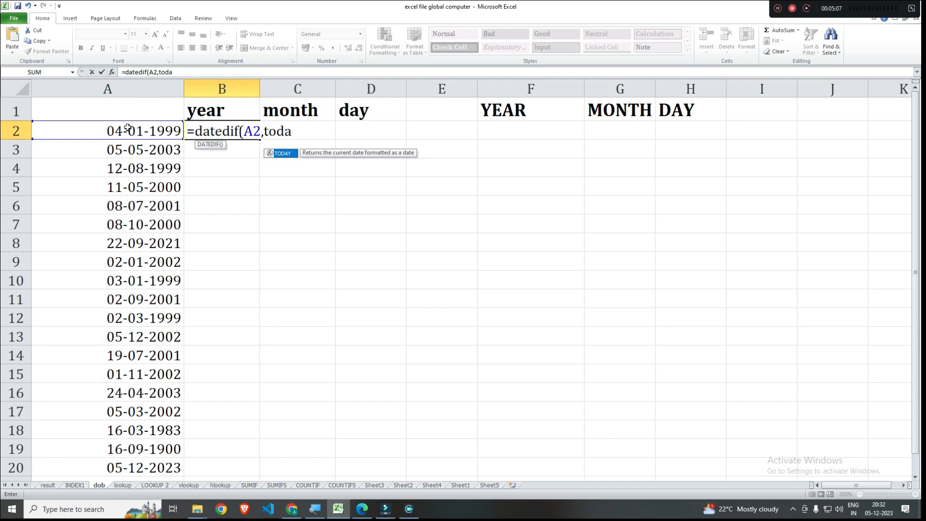
pyautogui.press('Tab')
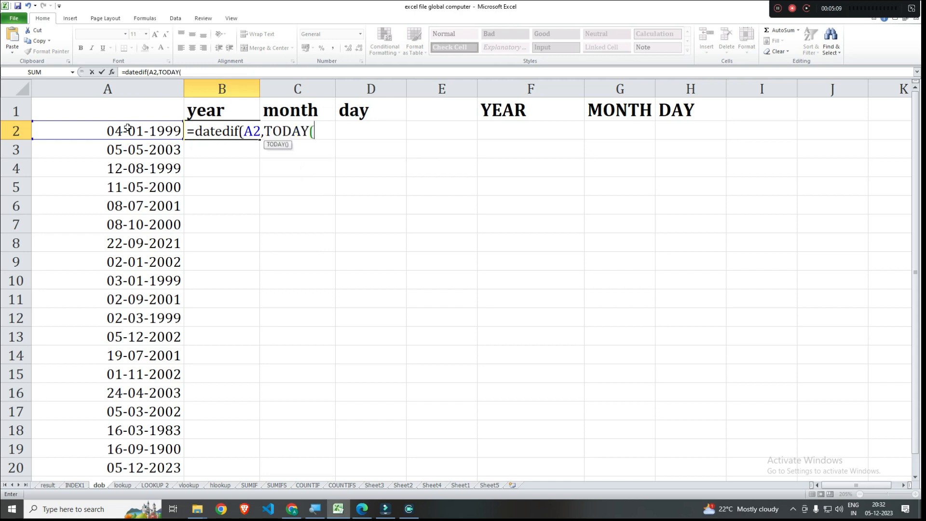
pyautogui.write('),')
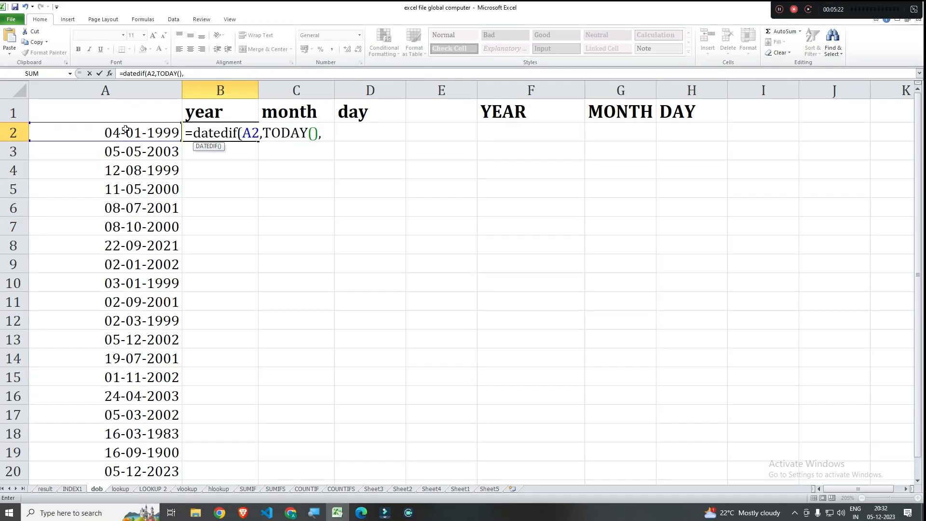
pyautogui.write('"y")')
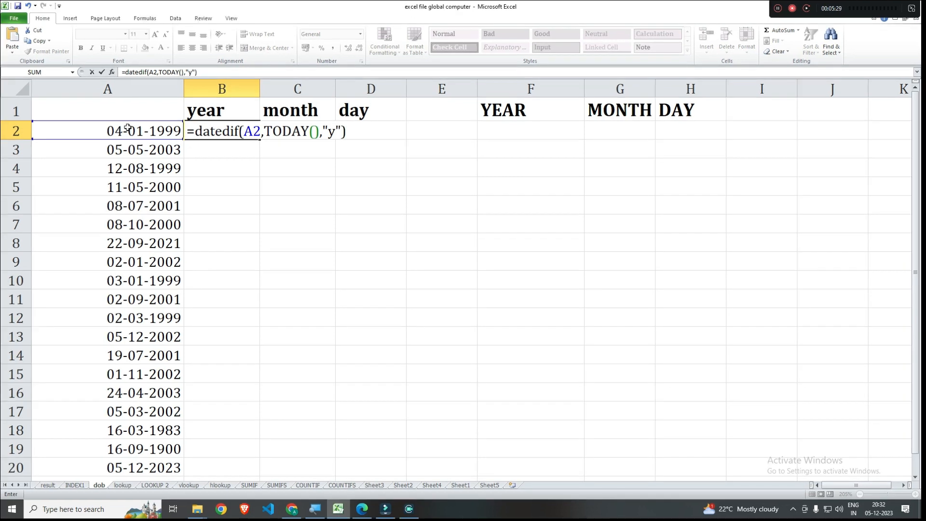
pyautogui.press('Return')
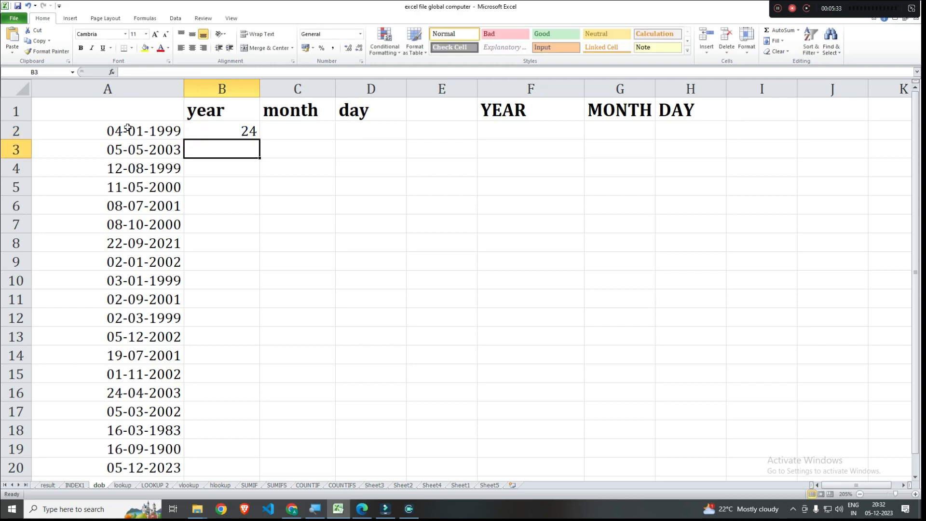
# - Fill the year formula from B2 down the column through B20
pyautogui.click(209, 124)
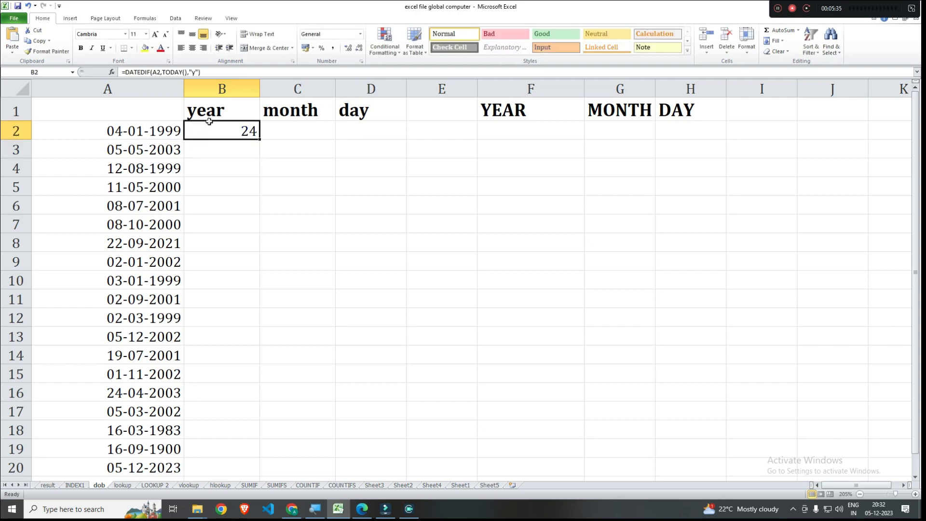
pyautogui.doubleClick(258, 137)
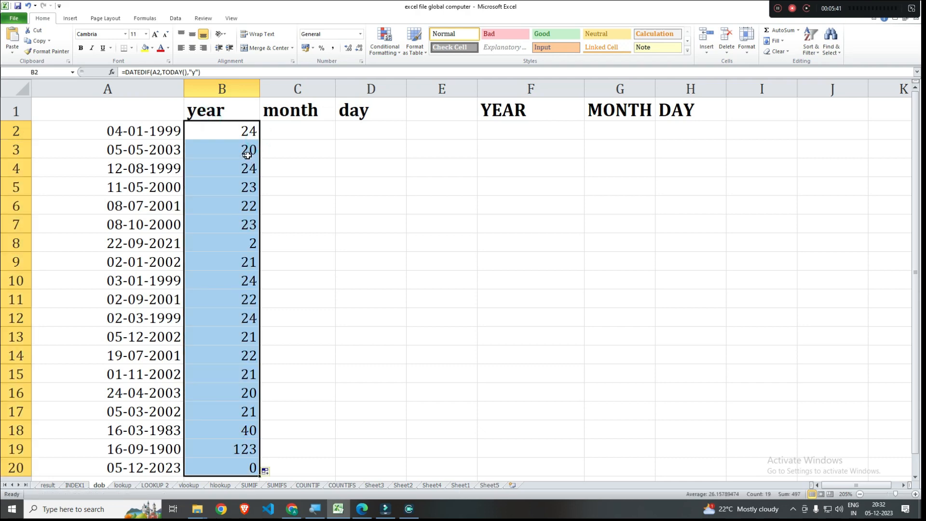
pyautogui.click(249, 152)
pyautogui.click(254, 169)
# - Examine the dates and their calculated years in rows 19 and 20
pyautogui.scroll(-3, 251, 169)
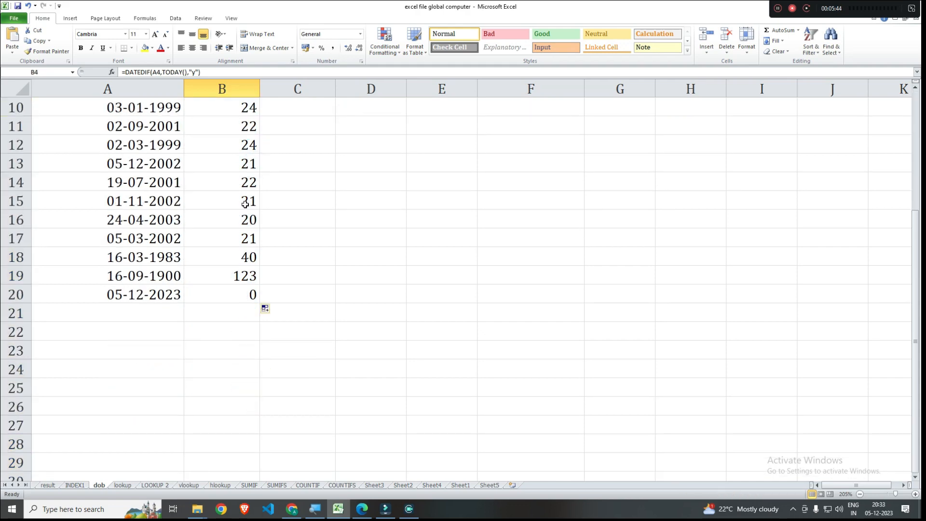
pyautogui.click(171, 276)
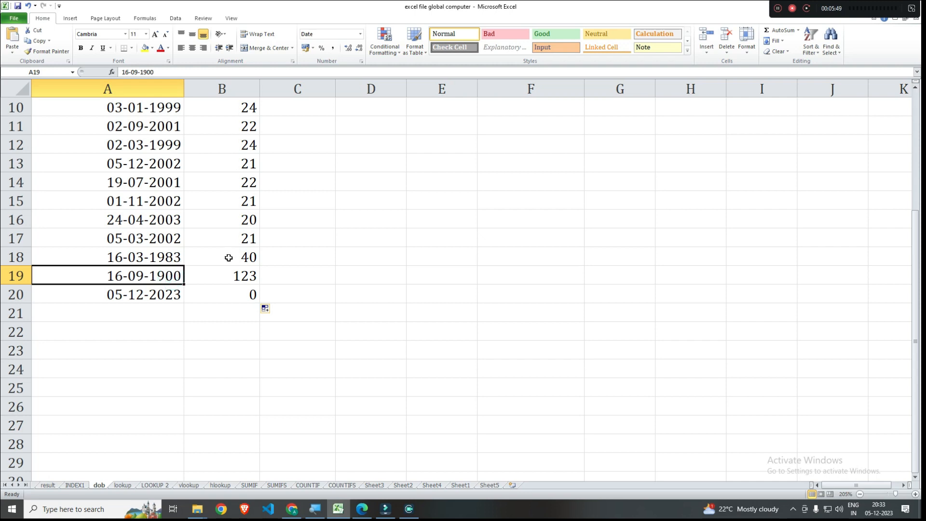
pyautogui.click(229, 276)
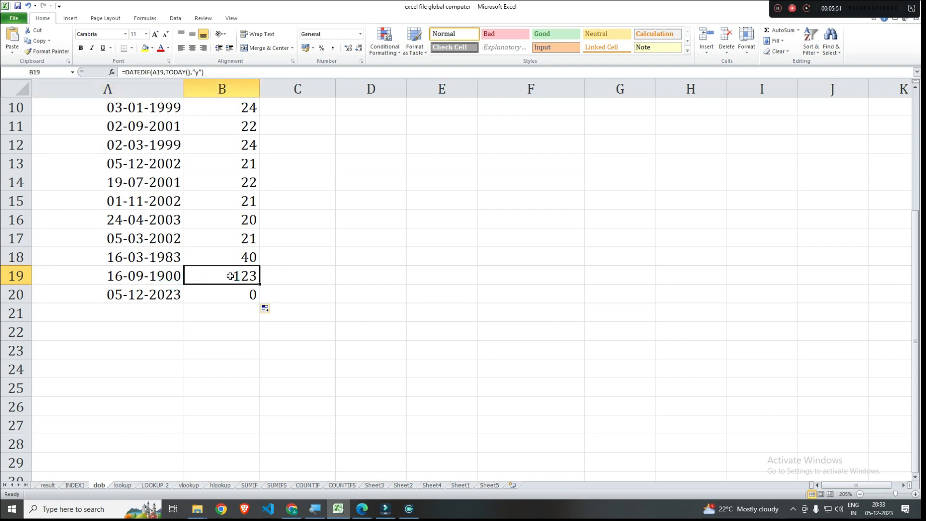
pyautogui.click(220, 296)
pyautogui.click(142, 290)
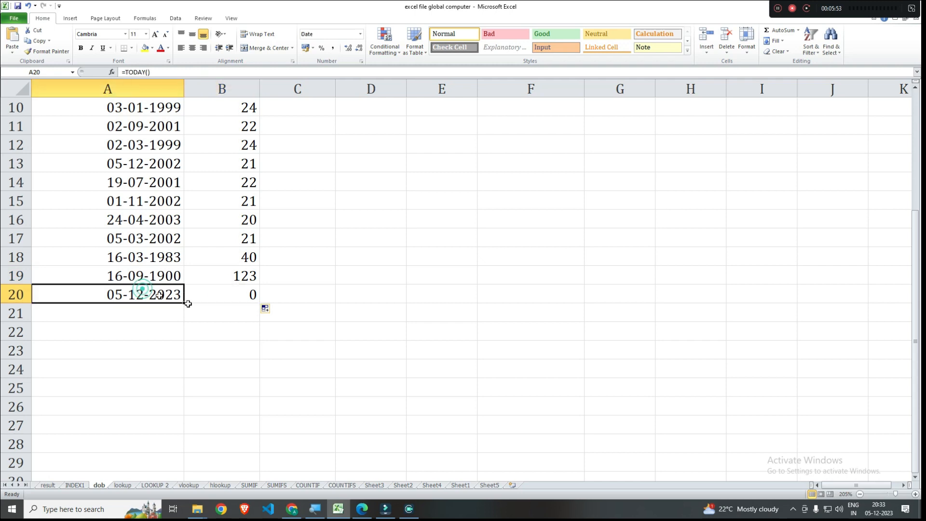
pyautogui.click(239, 297)
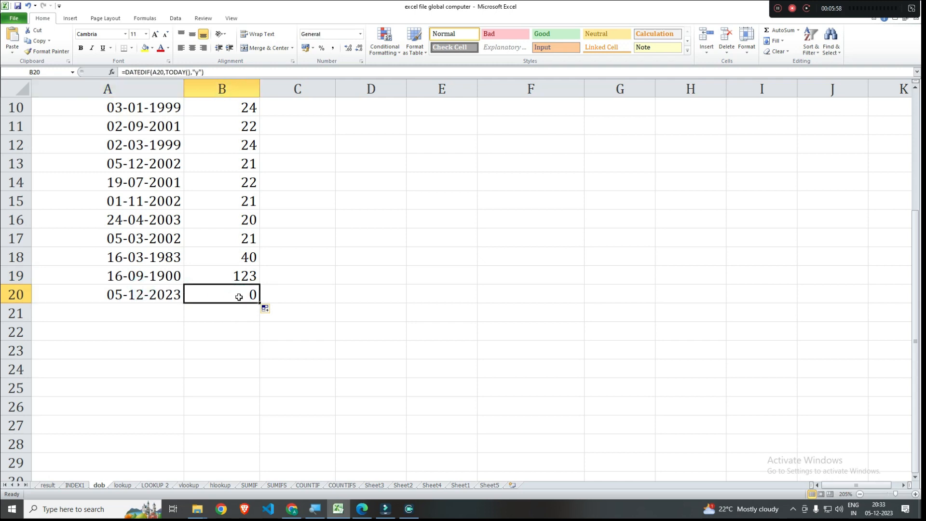
pyautogui.click(237, 275)
pyautogui.click(241, 291)
# - Enter =DATEDIF(A2,TODAY(),"ym") in cell C2 to calculate the months beyond the completed years for the date in A2
pyautogui.scroll(3, 238, 284)
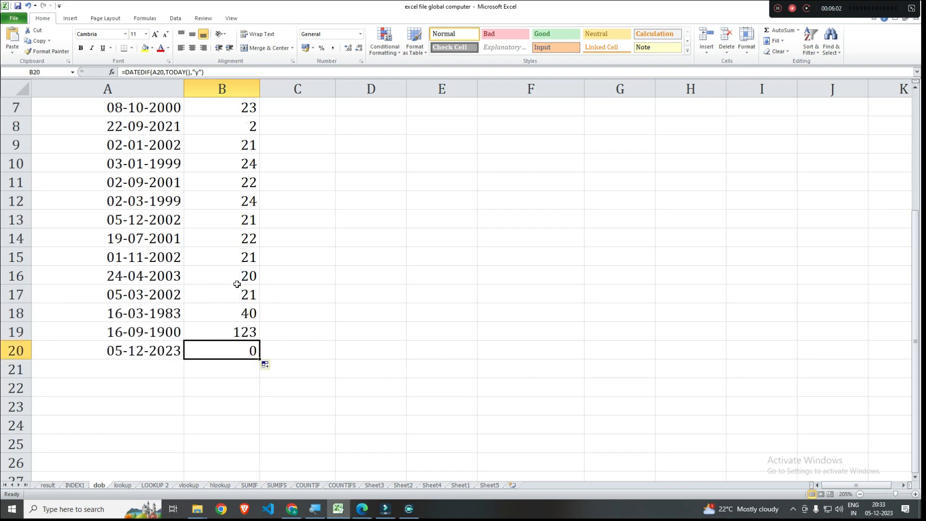
pyautogui.click(286, 131)
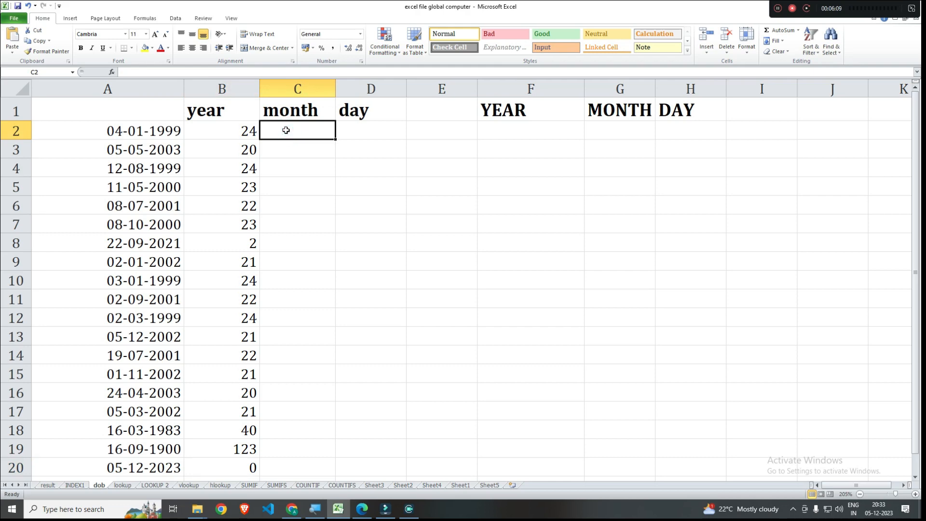
pyautogui.write('=dated')
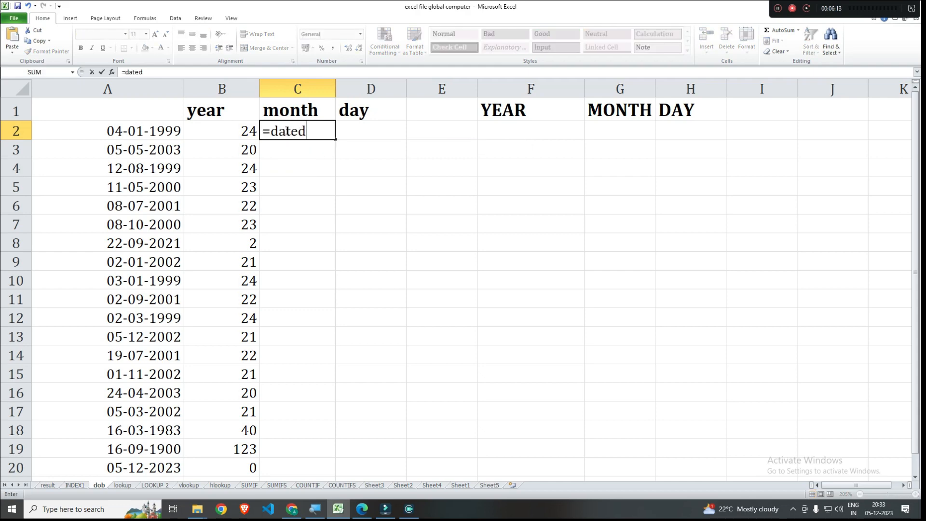
pyautogui.write('if(')
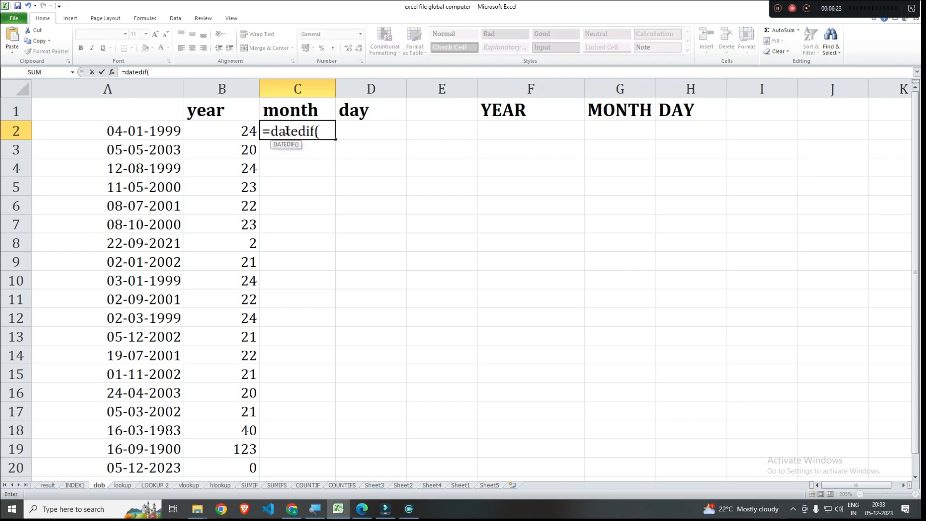
pyautogui.click(132, 131)
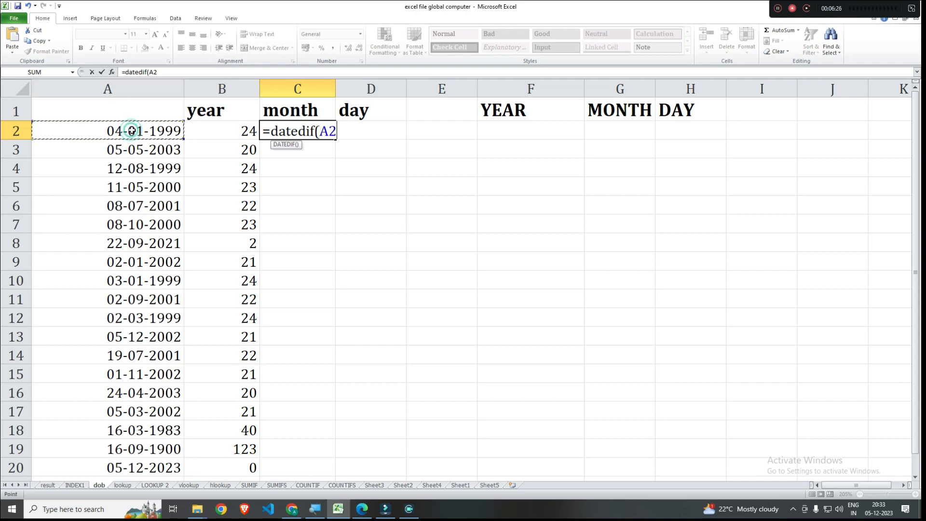
pyautogui.write(',')
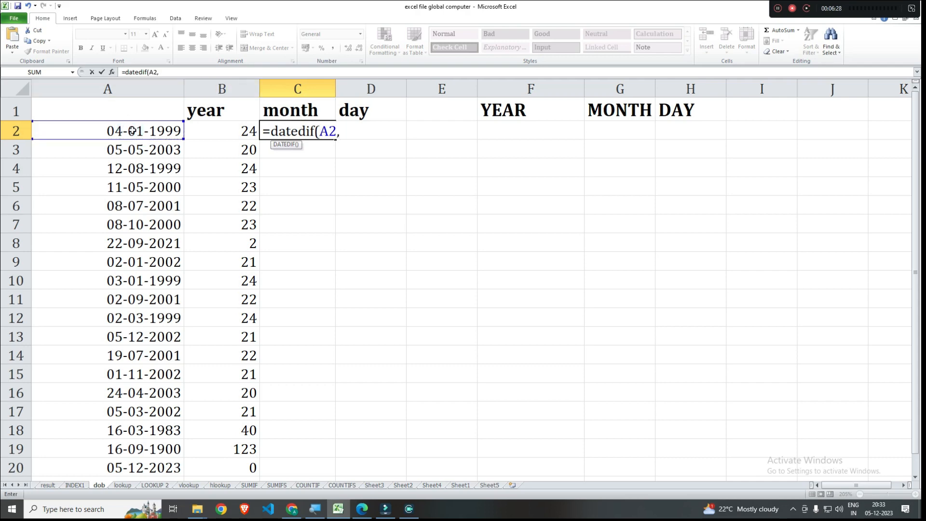
pyautogui.write('toda')
pyautogui.press('Tab')
pyautogui.write(')')
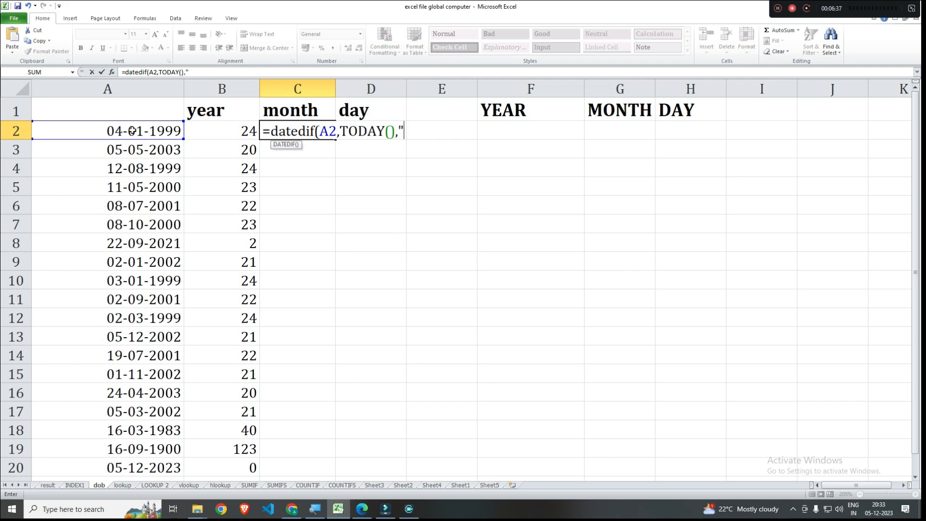
pyautogui.write(',"ym")')
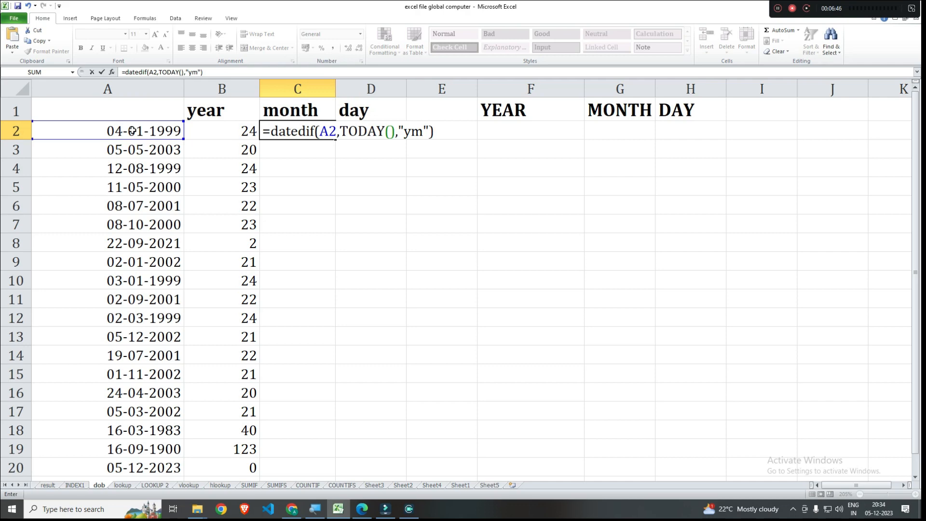
pyautogui.press('Return')
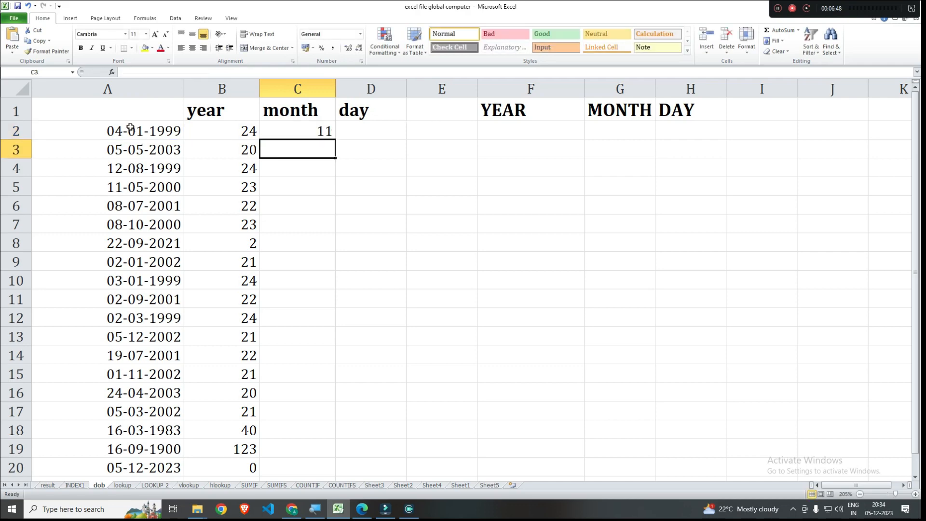
# - Fill the month formula from C2 down the column through C20
pyautogui.click(302, 128)
pyautogui.click(226, 131)
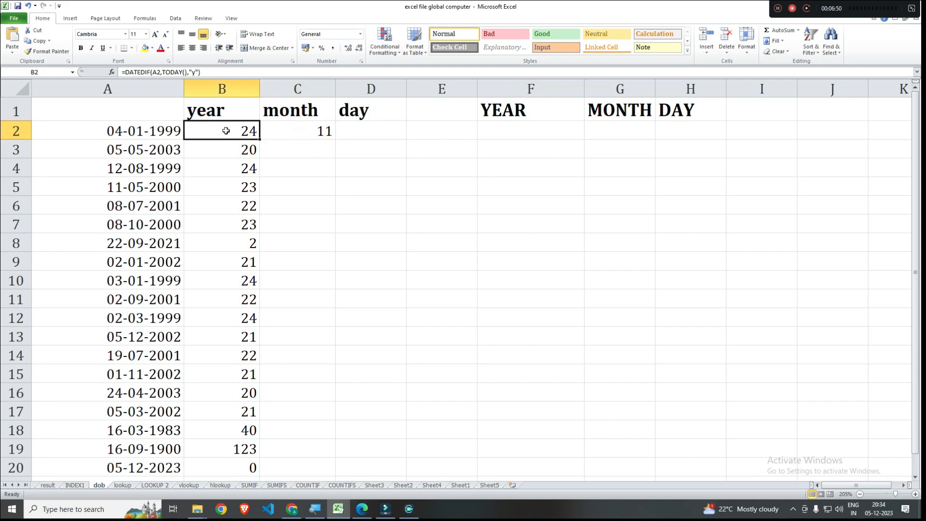
pyautogui.click(307, 130)
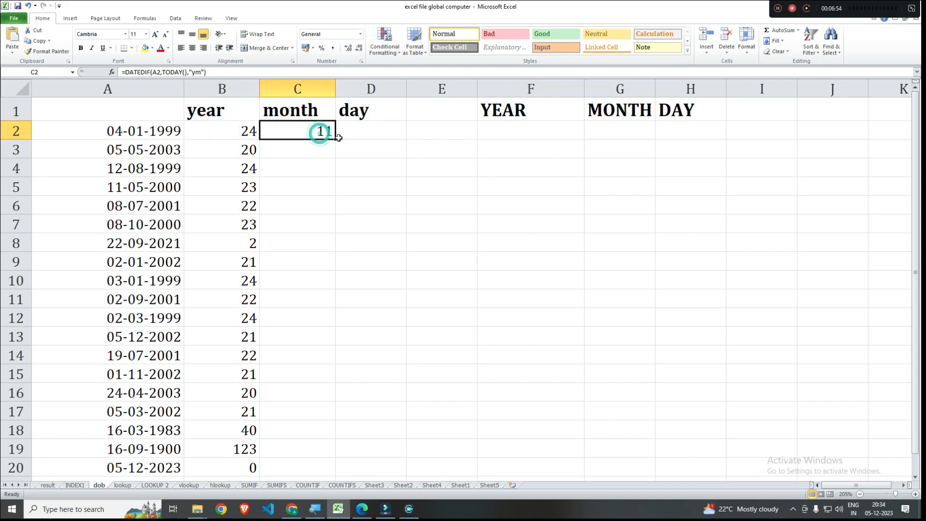
pyautogui.doubleClick(334, 139)
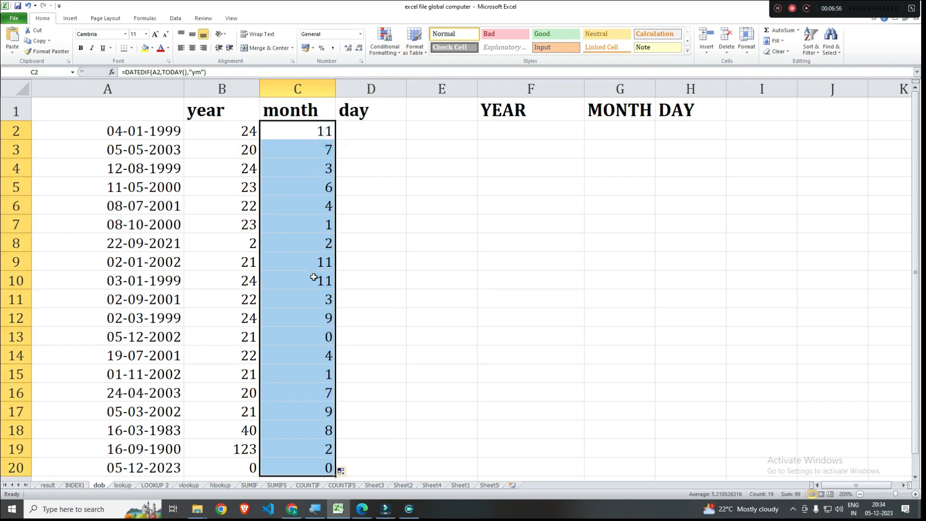
# - Compare the date in A20 with the system date and check its calculated years and months in B20 and C20
pyautogui.scroll(-2, 314, 277)
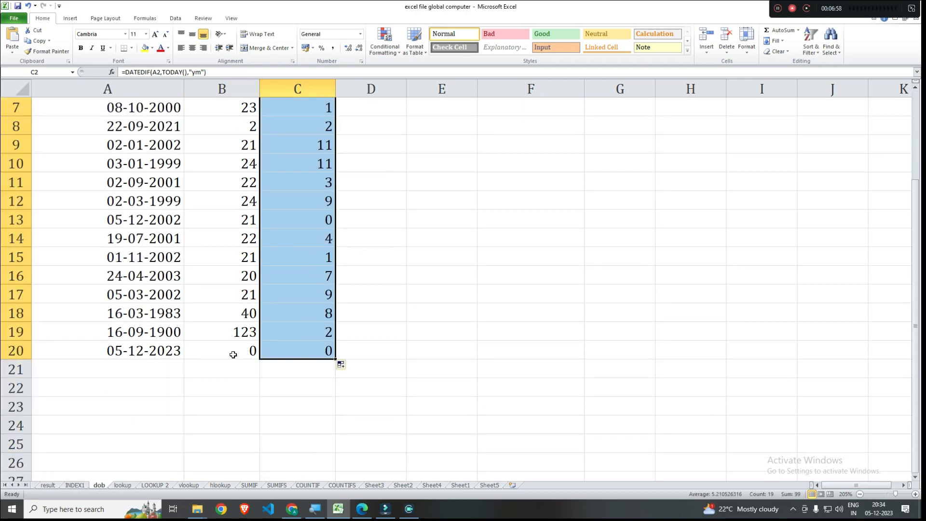
pyautogui.click(142, 356)
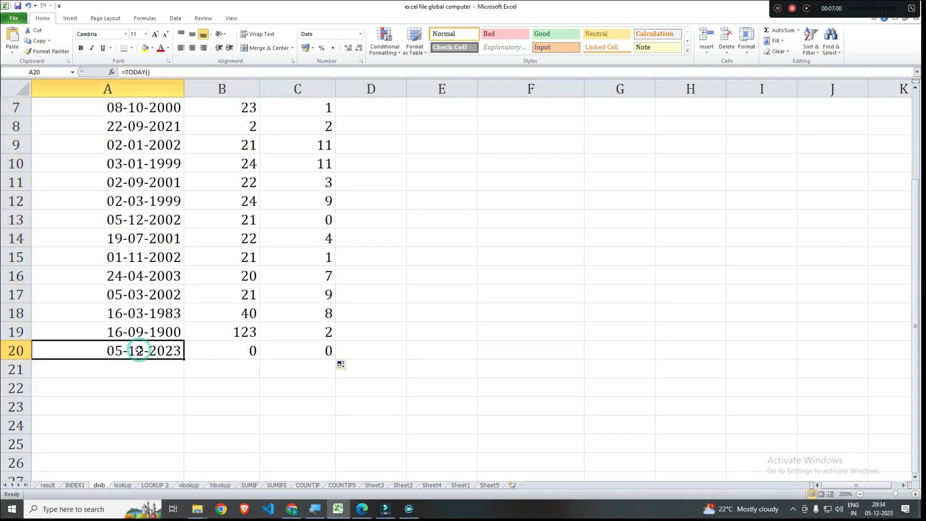
pyautogui.moveTo(881, 514)
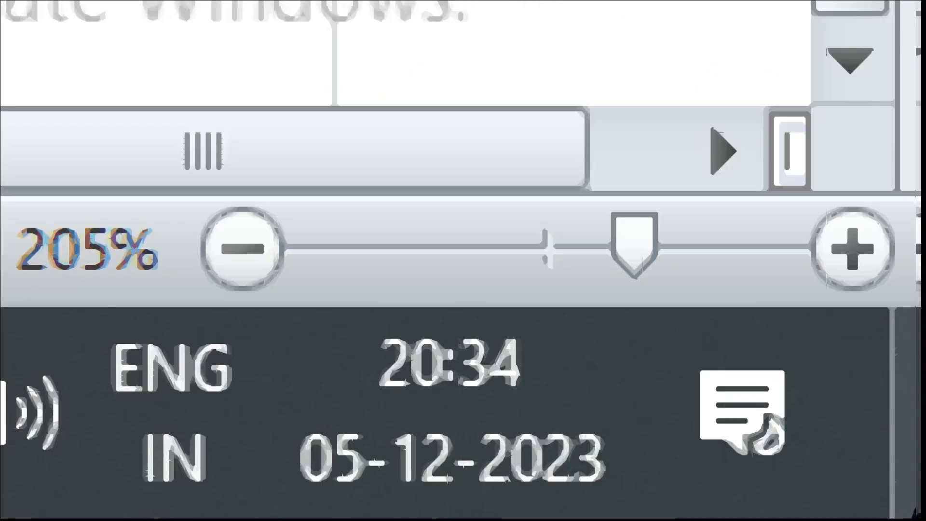
pyautogui.moveTo(565, 459)
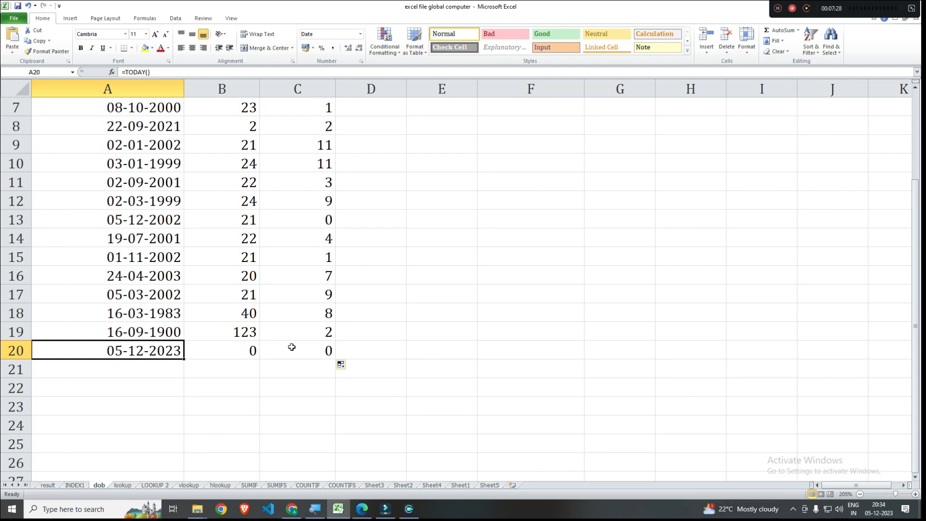
pyautogui.click(232, 347)
pyautogui.moveTo(232, 347); pyautogui.dragTo(284, 347)
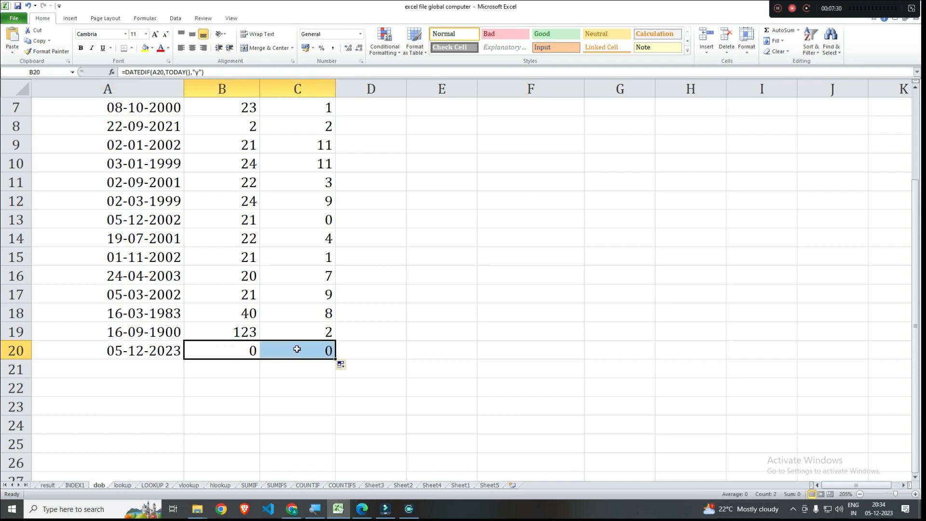
pyautogui.click(300, 348)
# - Enter =DATEDIF(A2,TODAY(),"md") in cell D2 to calculate the days beyond the completed months for the date in A2
pyautogui.scroll(2, 366, 359)
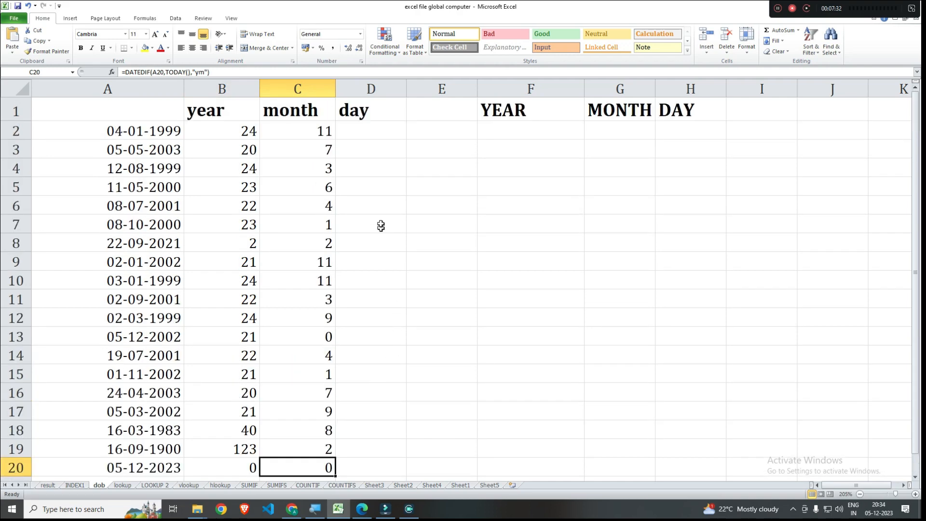
pyautogui.click(383, 130)
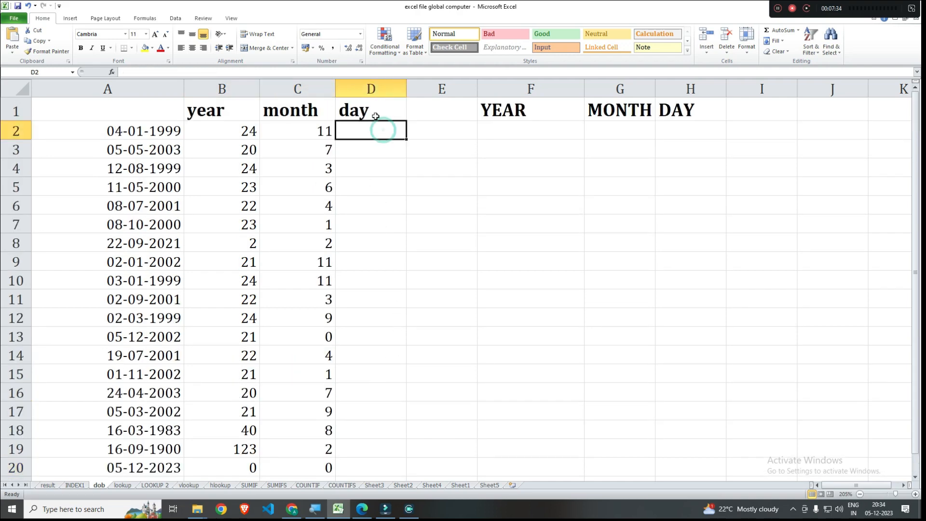
pyautogui.write('=')
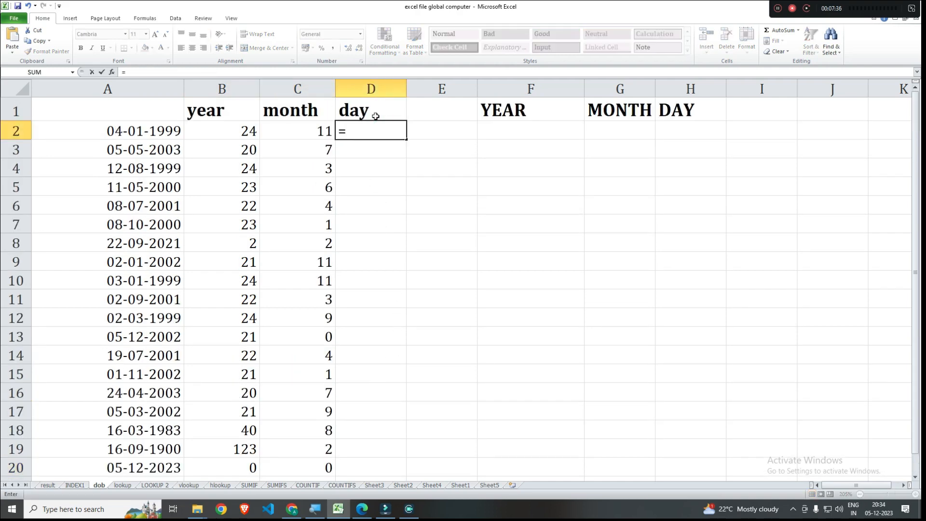
pyautogui.write('datedif')
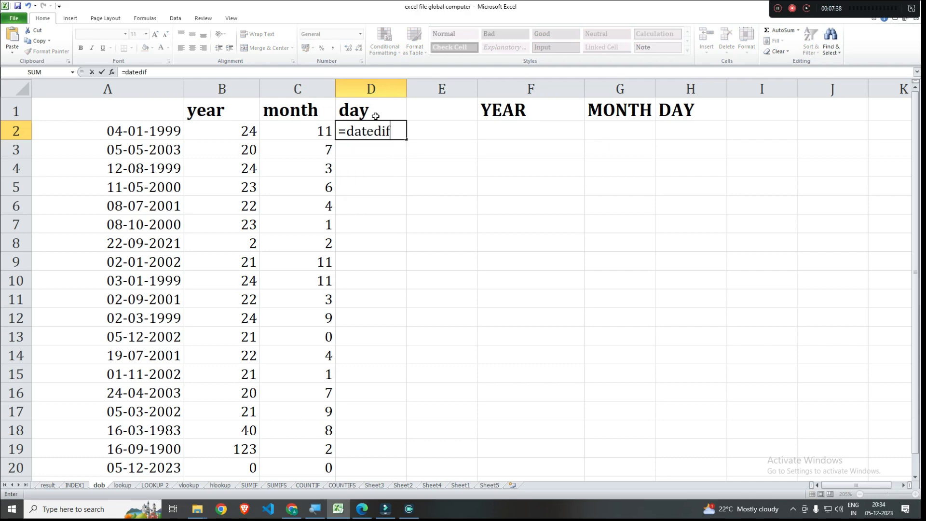
pyautogui.write(')')
pyautogui.press('BackSpace')
pyautogui.write('(')
pyautogui.click(140, 127)
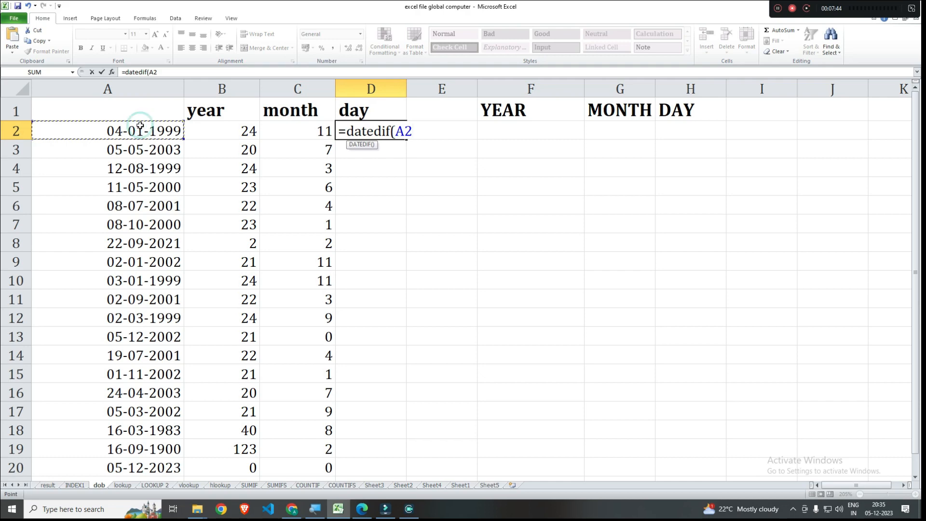
pyautogui.write(',r')
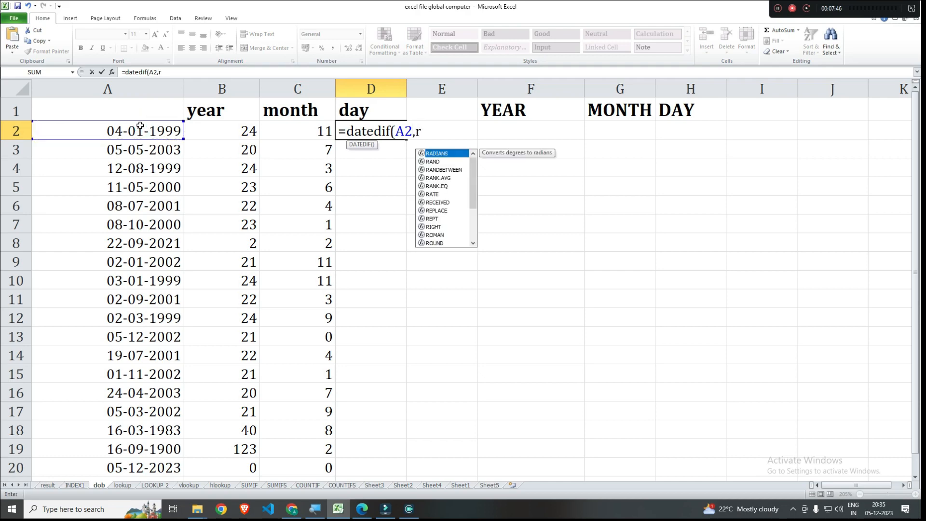
pyautogui.press('BackSpace')
pyautogui.write('to')
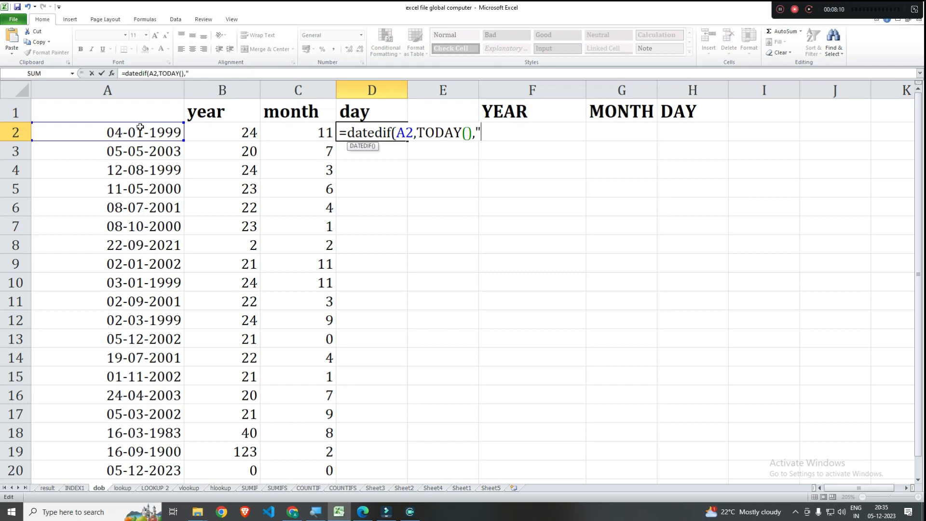
pyautogui.write(',"md')
pyautogui.write(')')
pyautogui.press('Return')
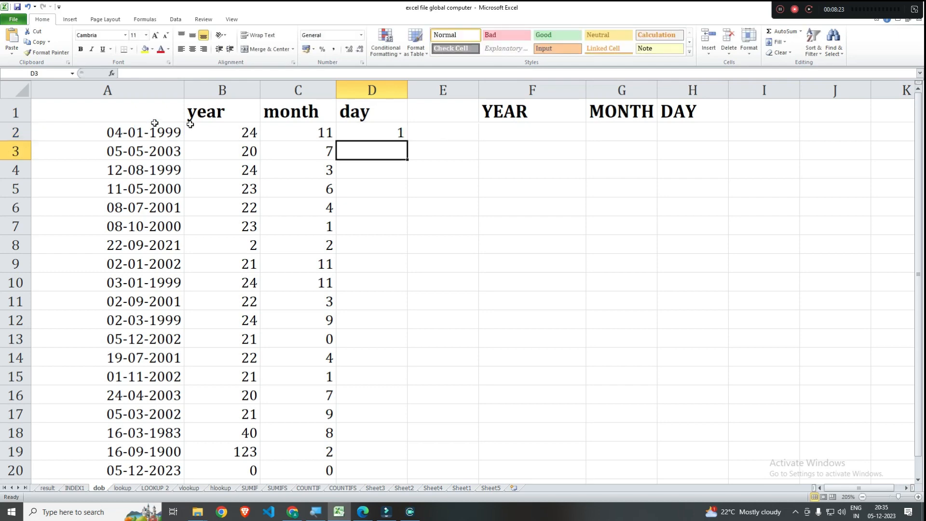
# - Fill the day formula from D2 down the column through D20
pyautogui.click(366, 128)
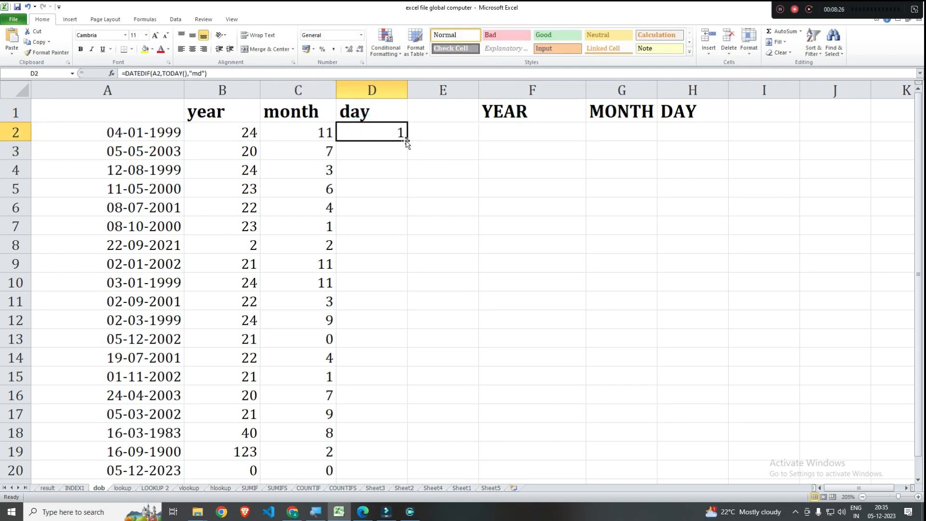
pyautogui.doubleClick(407, 141)
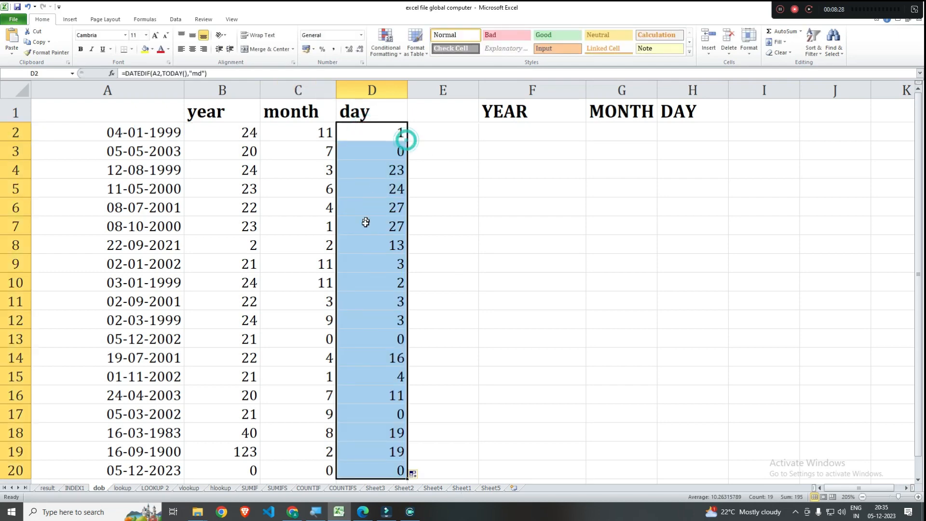
# - Examine the date in A20 and its year, month and day results across row 20
pyautogui.scroll(-5, 365, 222)
pyautogui.click(146, 182)
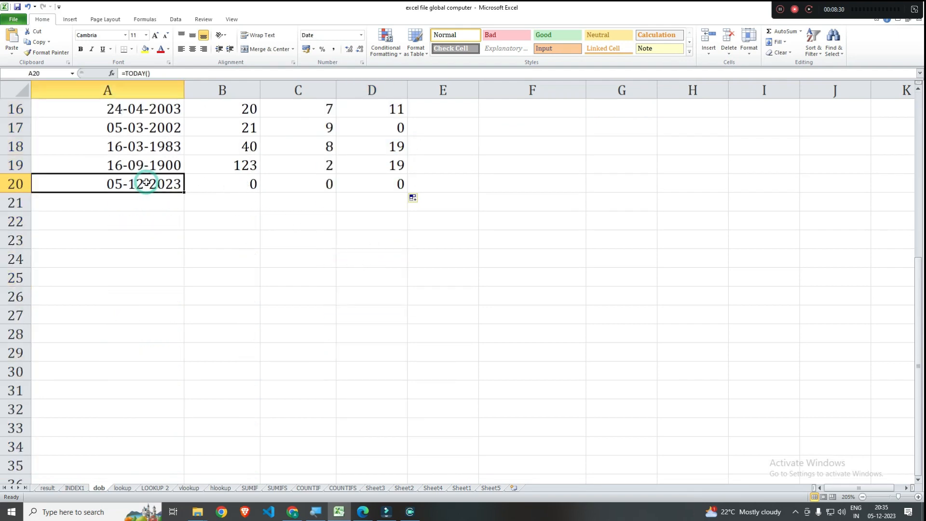
pyautogui.click(242, 182)
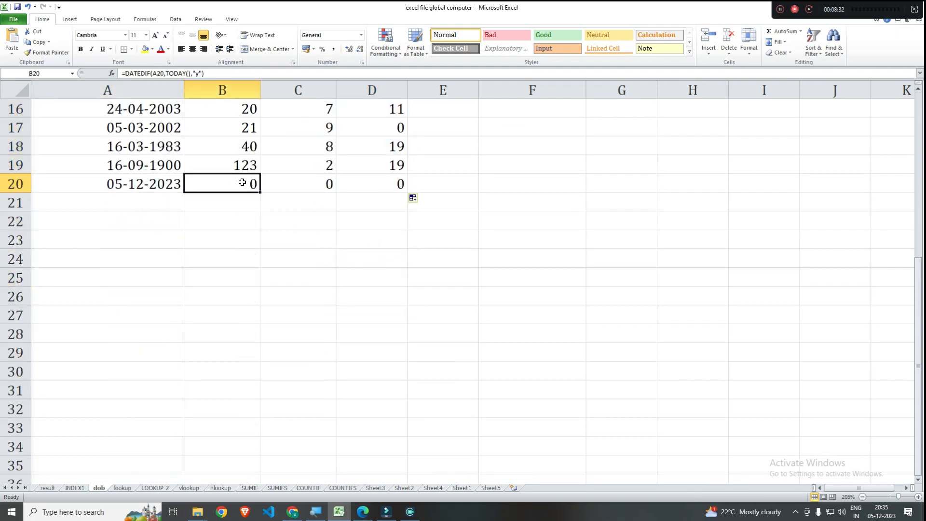
pyautogui.click(294, 182)
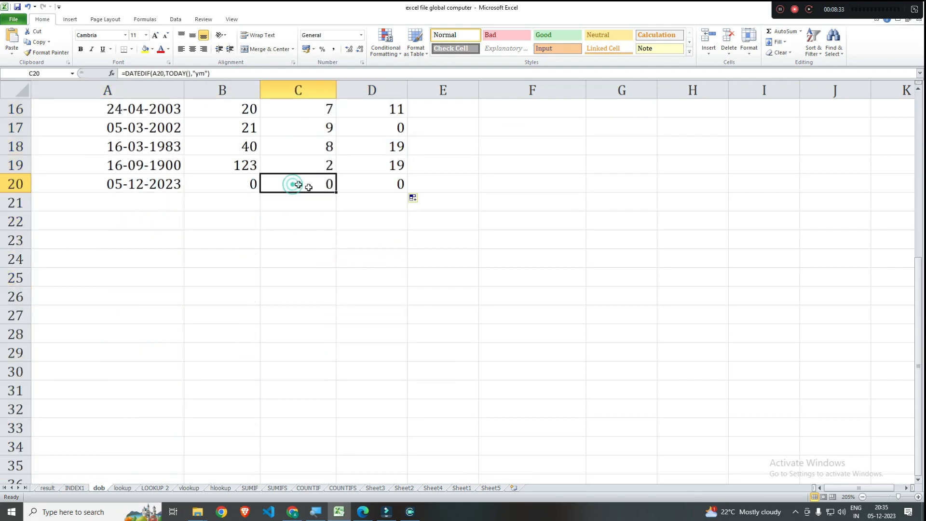
pyautogui.click(243, 170)
pyautogui.click(309, 179)
pyautogui.click(382, 185)
# - Review the year, month and day results at the start of the list, including the formulas in B2, C2 and D2
pyautogui.scroll(3, 382, 187)
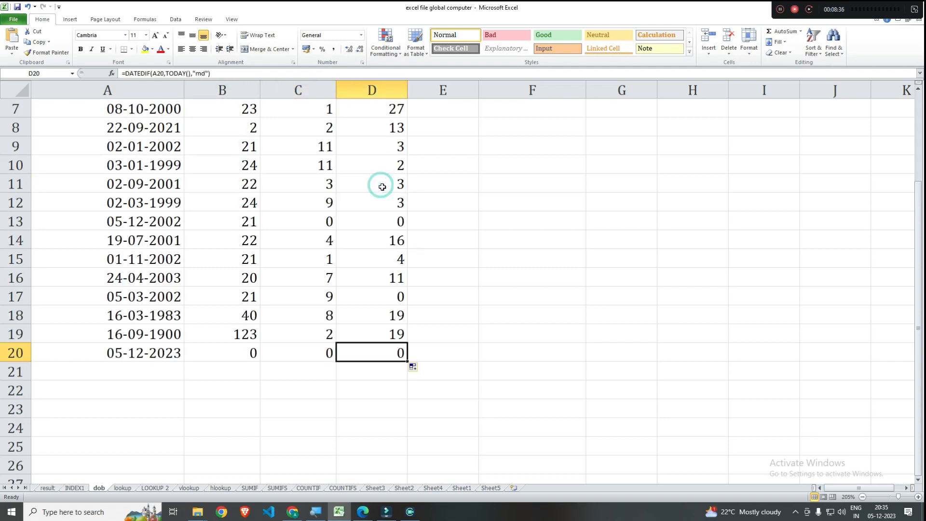
pyautogui.scroll(2, 382, 187)
pyautogui.moveTo(233, 131); pyautogui.dragTo(383, 176)
pyautogui.click(345, 211)
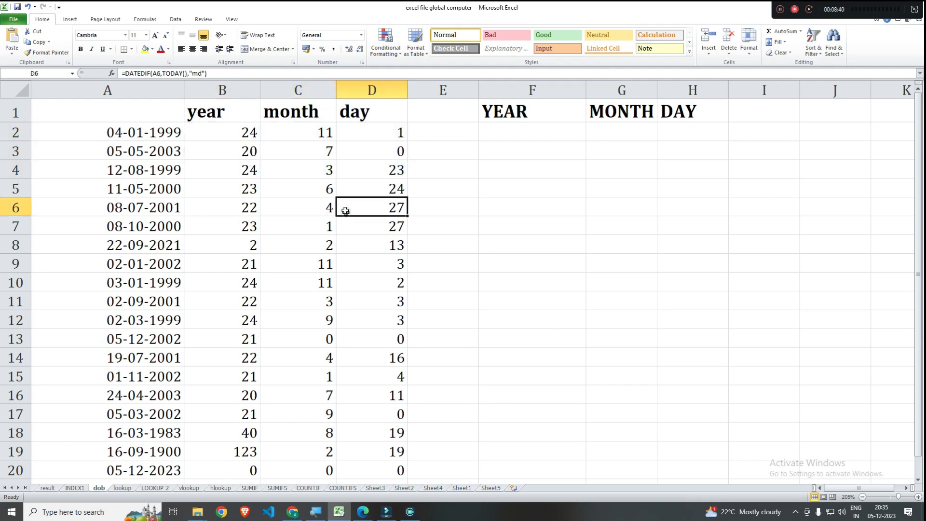
pyautogui.click(234, 130)
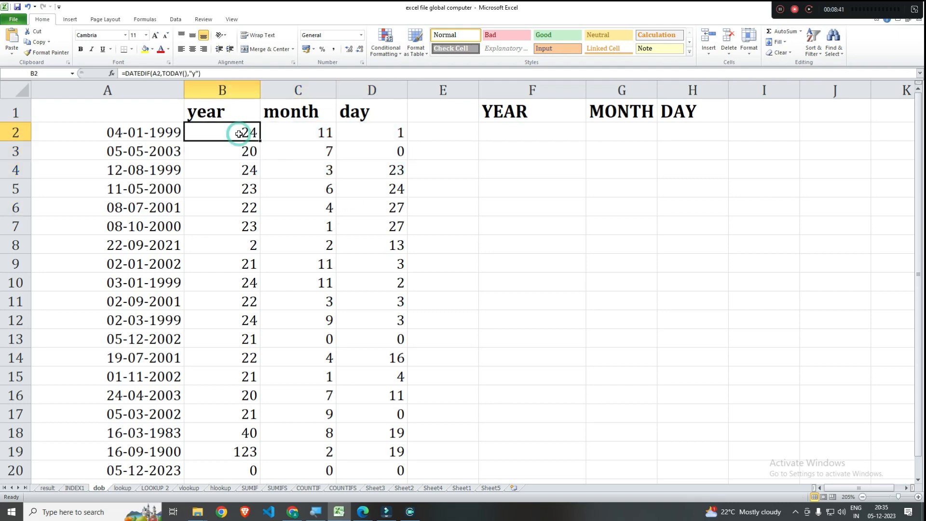
pyautogui.click(318, 129)
pyautogui.click(356, 134)
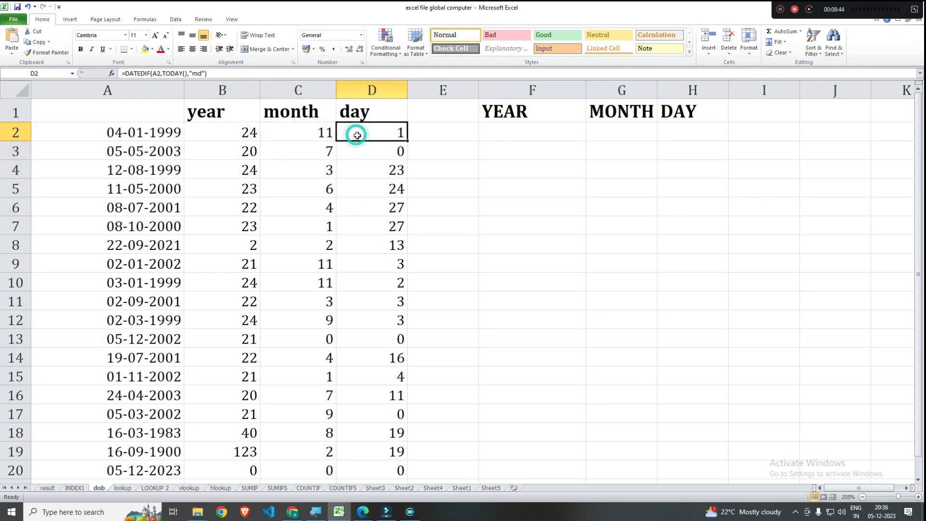